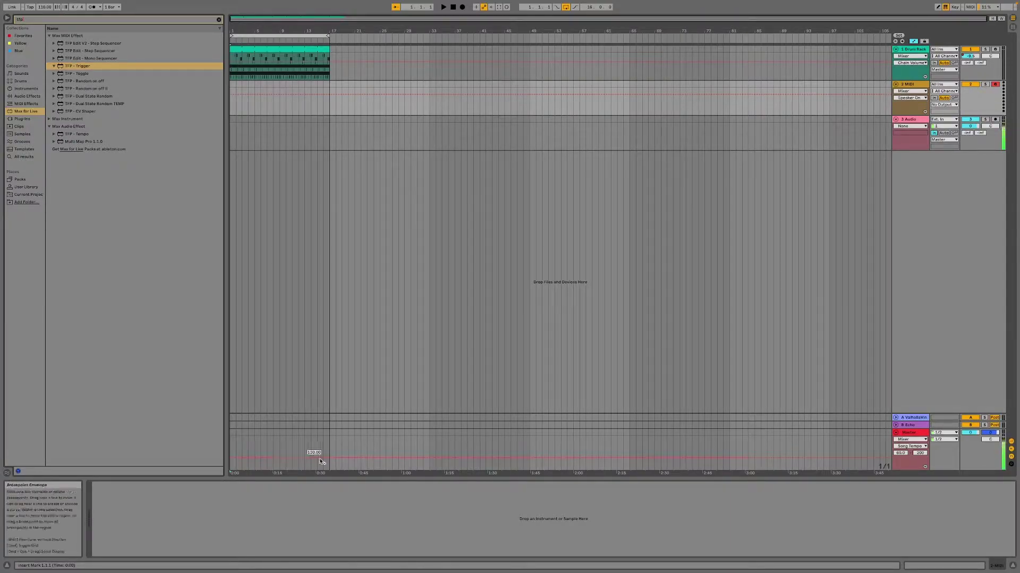
Step: Add a tempo ramp up to 183.00 at 0:10, then undo both breakpoints to flatten it
click(269, 456)
drag(292, 457, 292, 440)
key(ctrl+z)
key(ctrl+z)
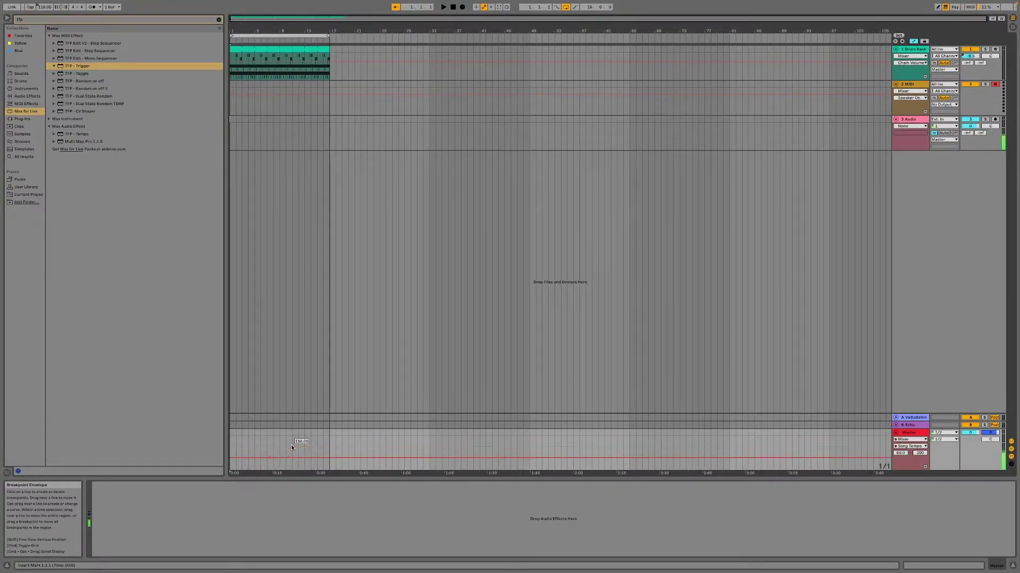
key(ctrl+z)
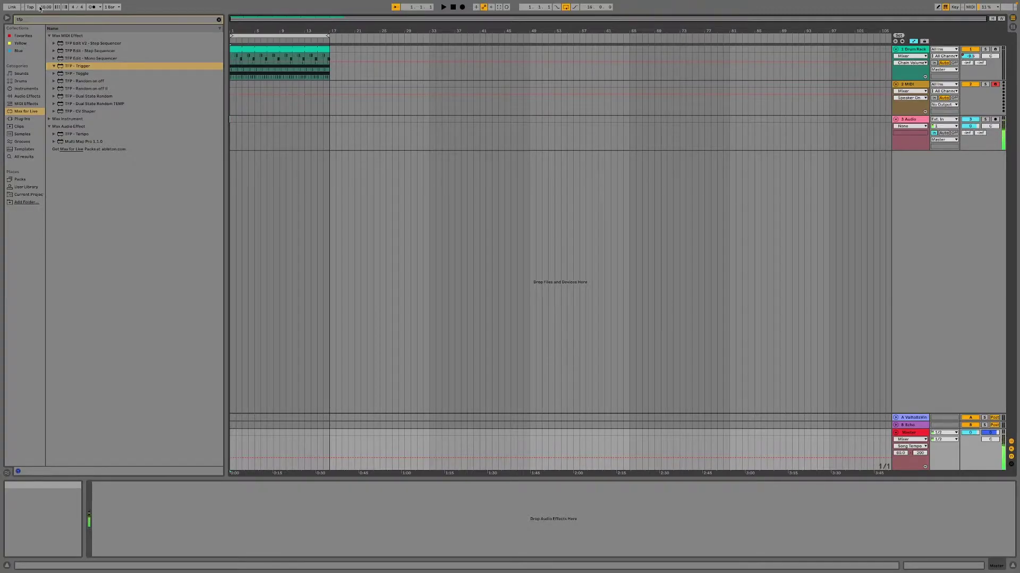
Step: Start playback from bar 9, select the 2 MIDI track, and browse MIDI Effects
click(281, 189)
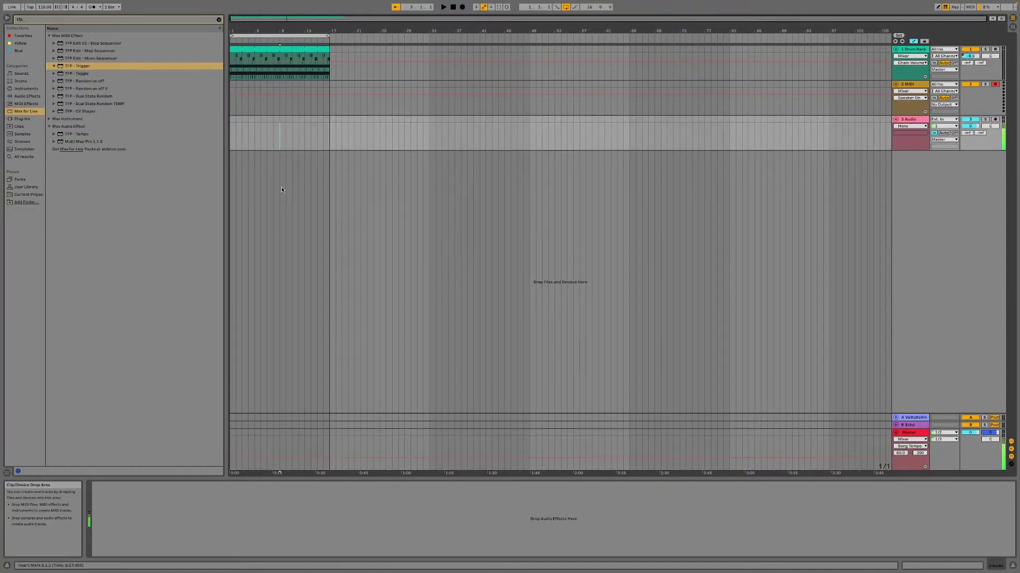
key(space)
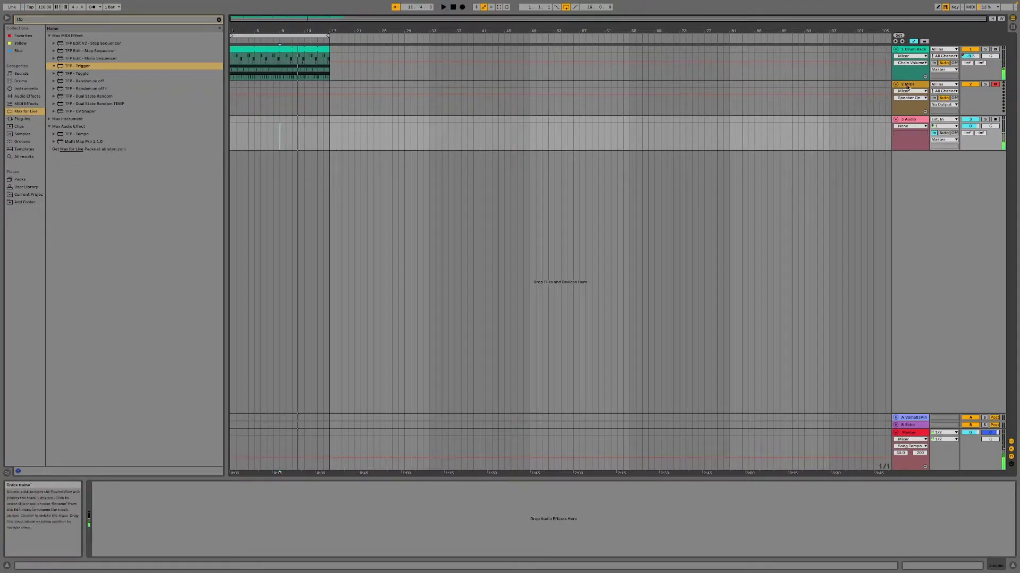
click(289, 101)
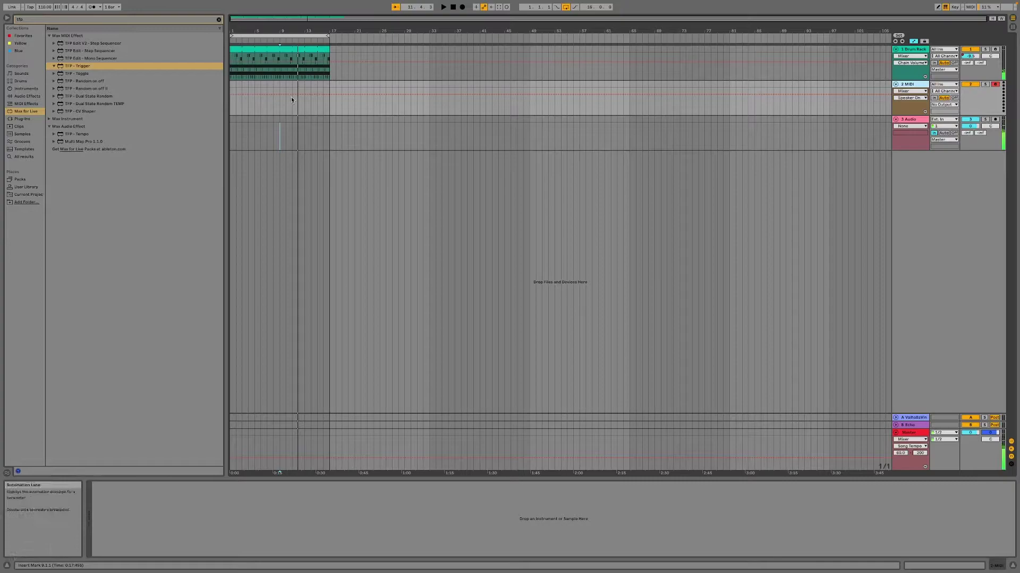
click(27, 104)
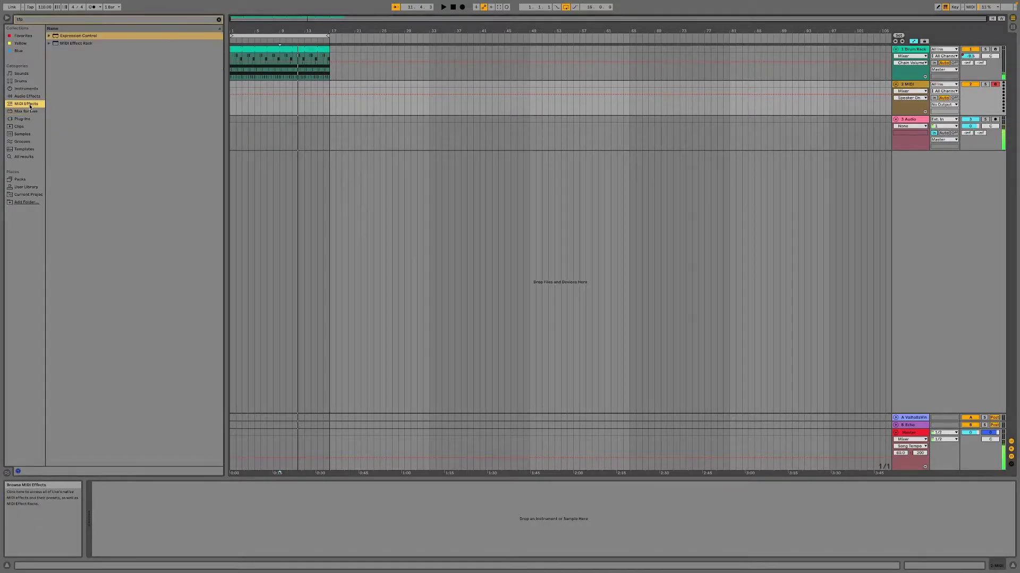
Step: Load Expression Control on 2 MIDI and map its Random output to Song Tempo with a higher amount
double_click(57, 37)
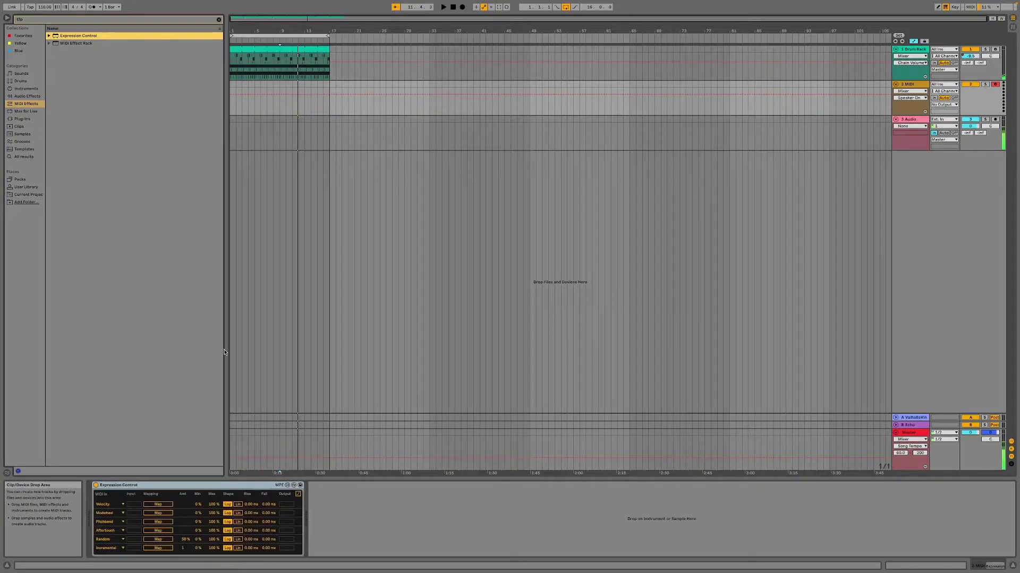
click(157, 540)
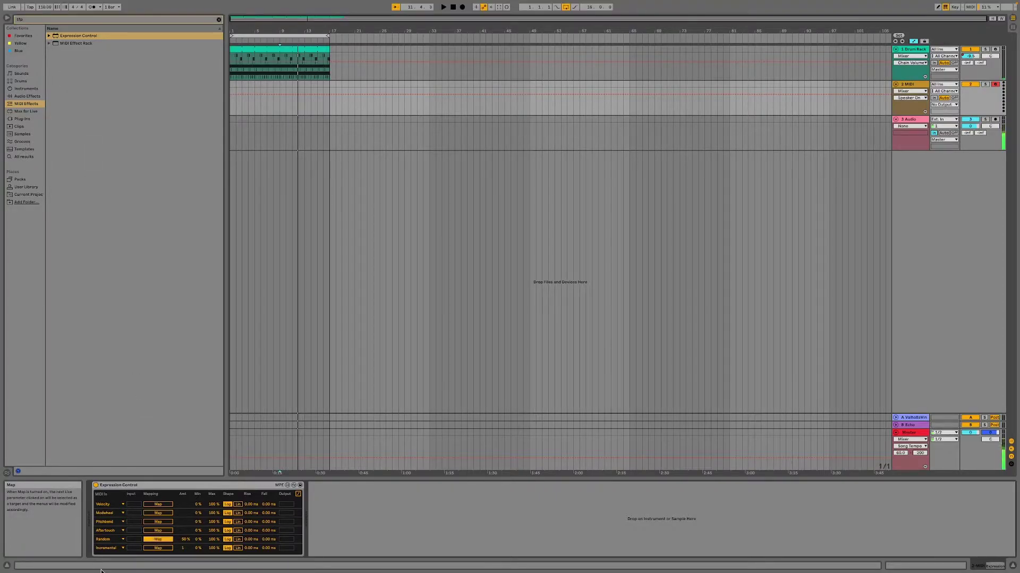
click(44, 7)
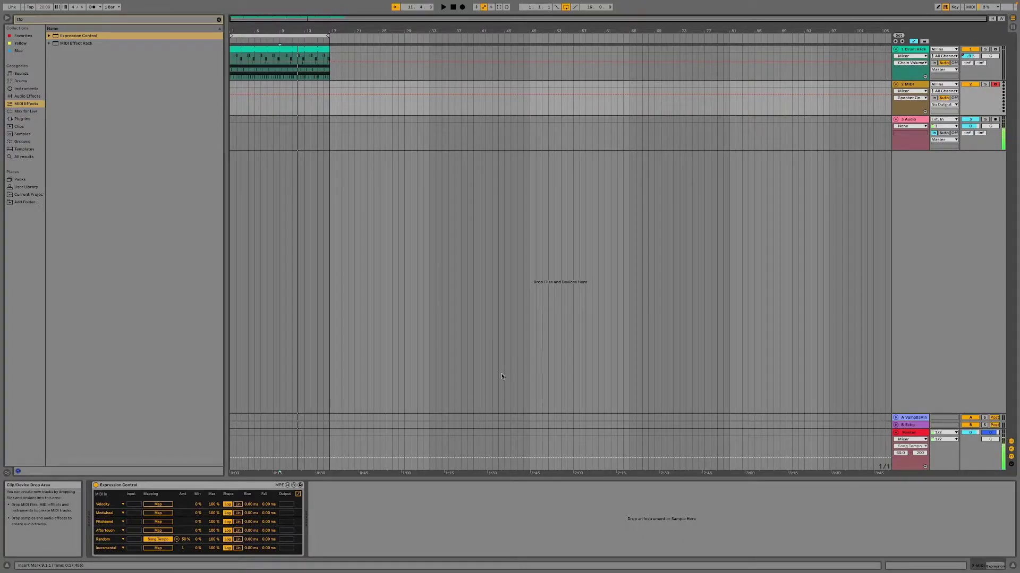
drag(186, 540, 185, 521)
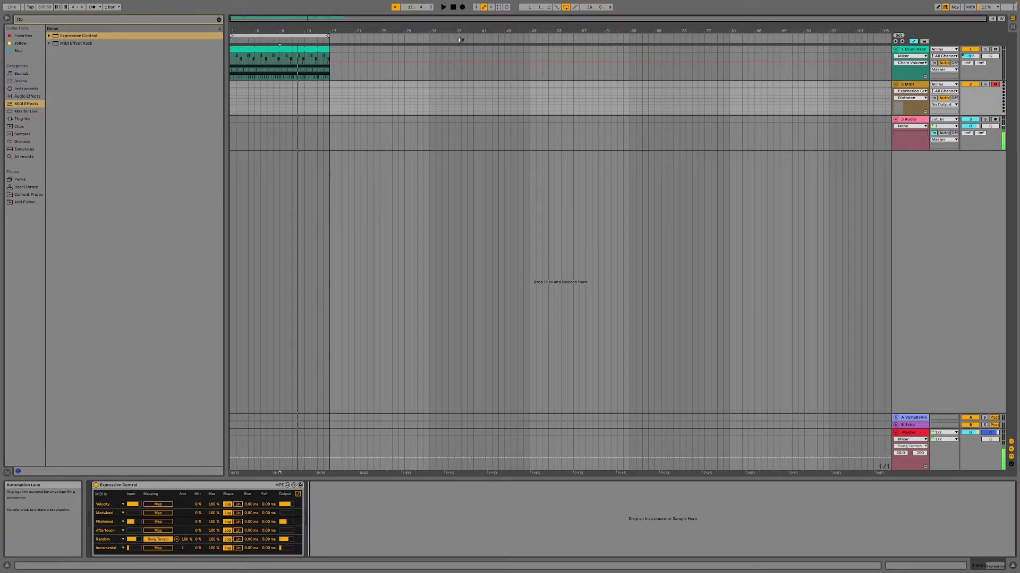
Step: Play the song to hear the randomized tempo, then stop playback
click(443, 8)
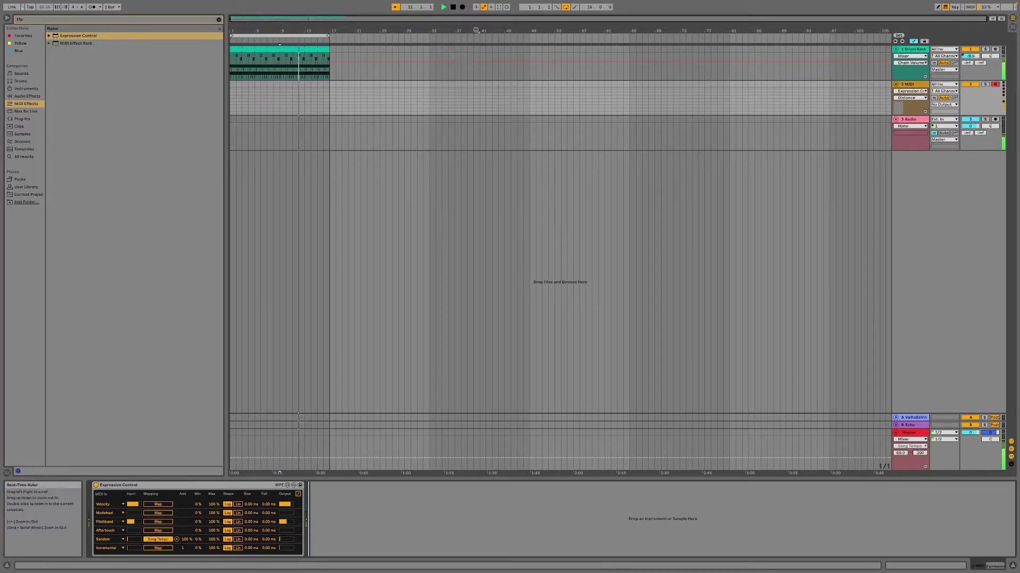
click(453, 7)
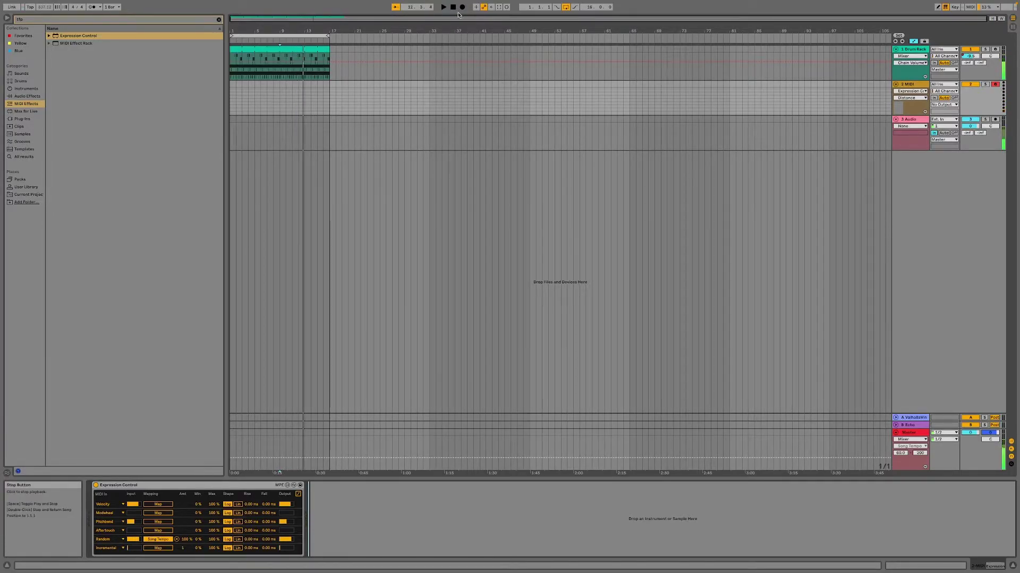
Step: Remove the Song Tempo mapping from the Random output and restart playback from the start
click(177, 540)
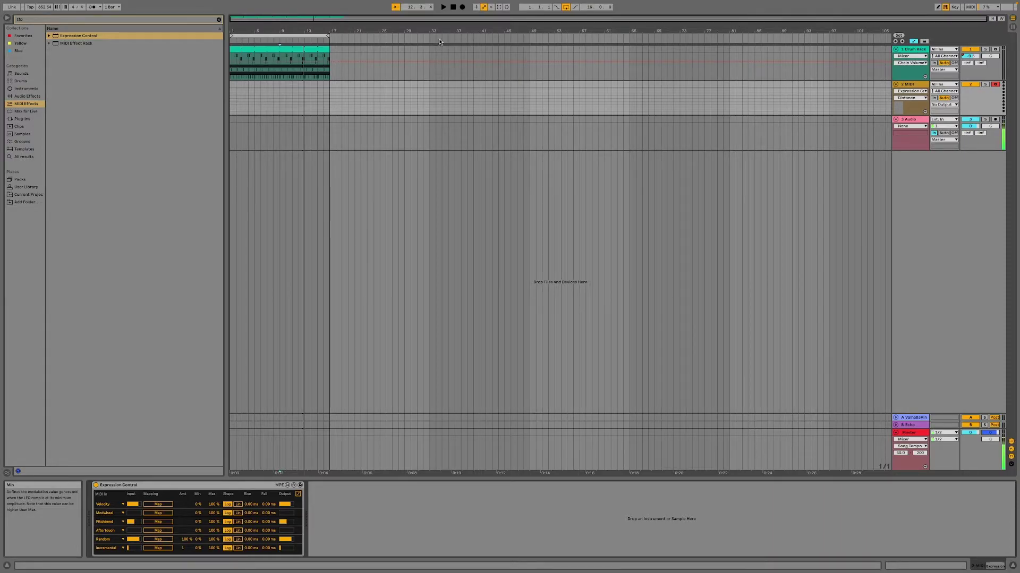
click(444, 7)
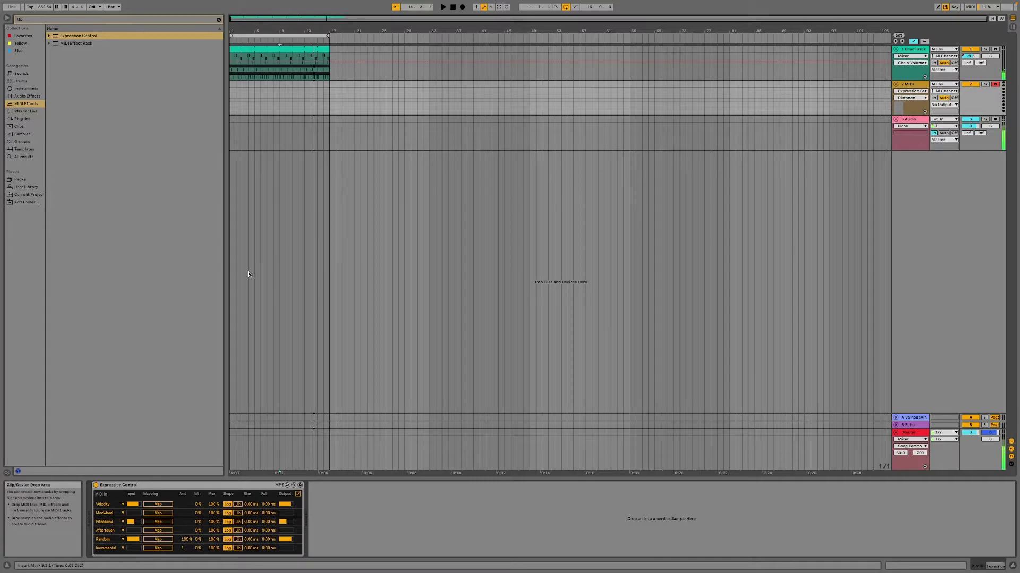
Step: Delete the Expression Control device and load the TFP - Tempo Max for Live device
click(172, 486)
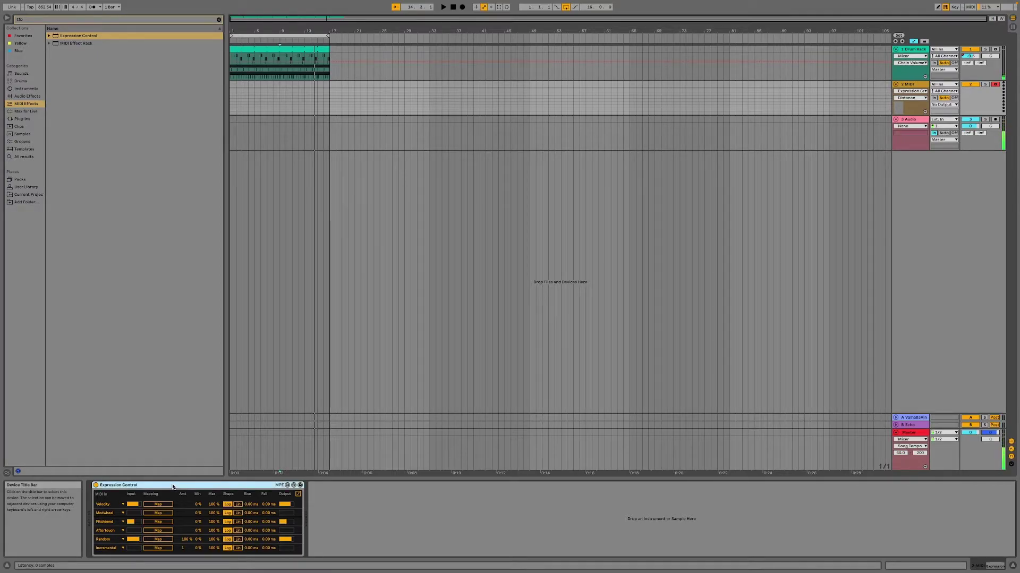
key(Delete)
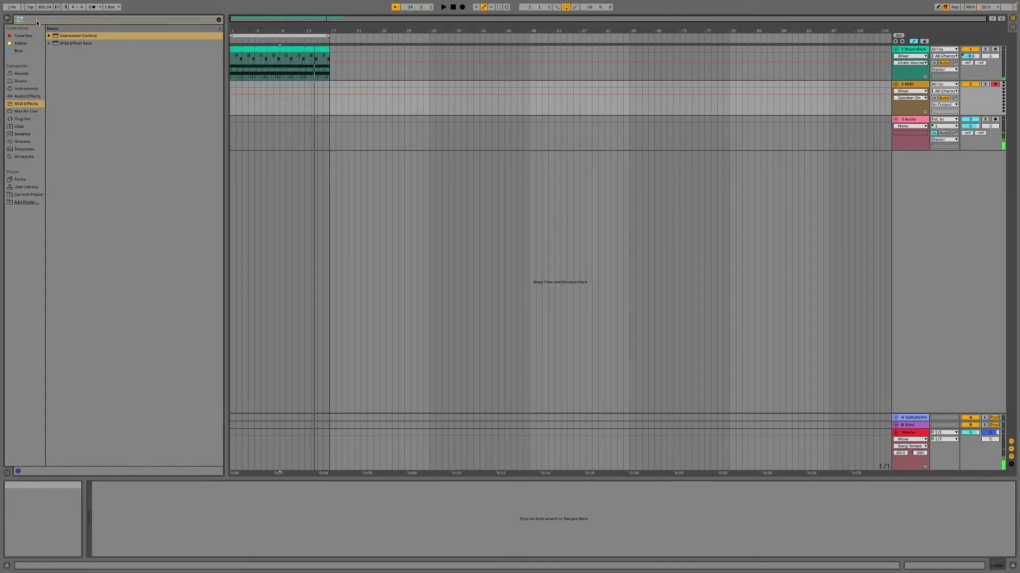
click(21, 112)
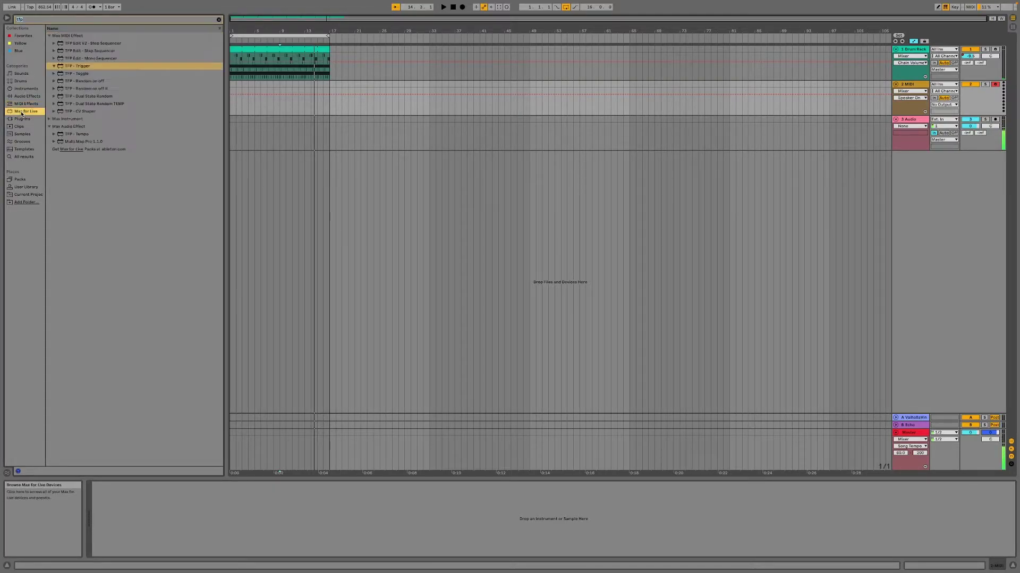
double_click(91, 136)
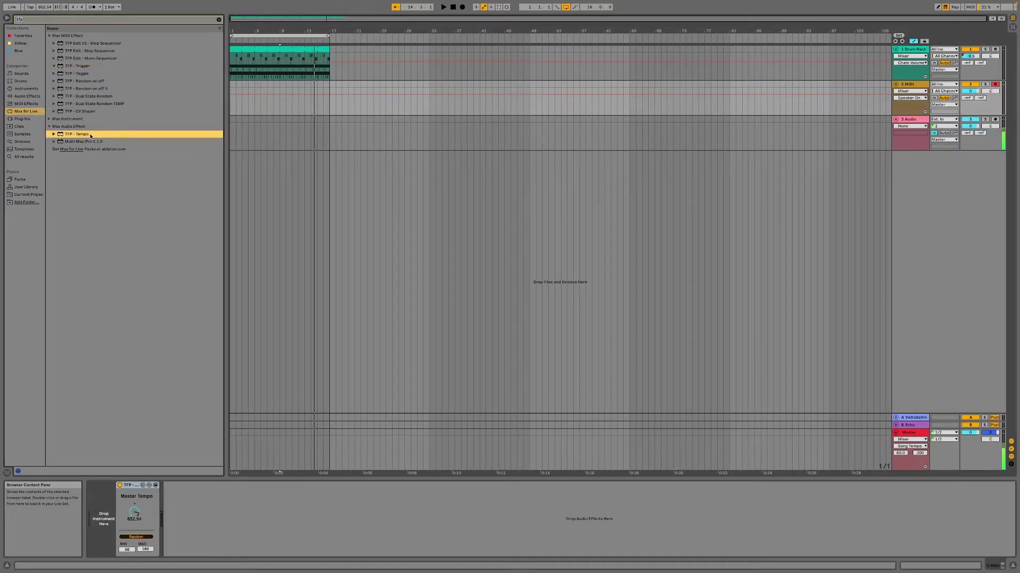
Step: Lower TFP - Tempo's Master Tempo from 852.54 down to 266.68
click(135, 513)
drag(136, 513, 8, 176)
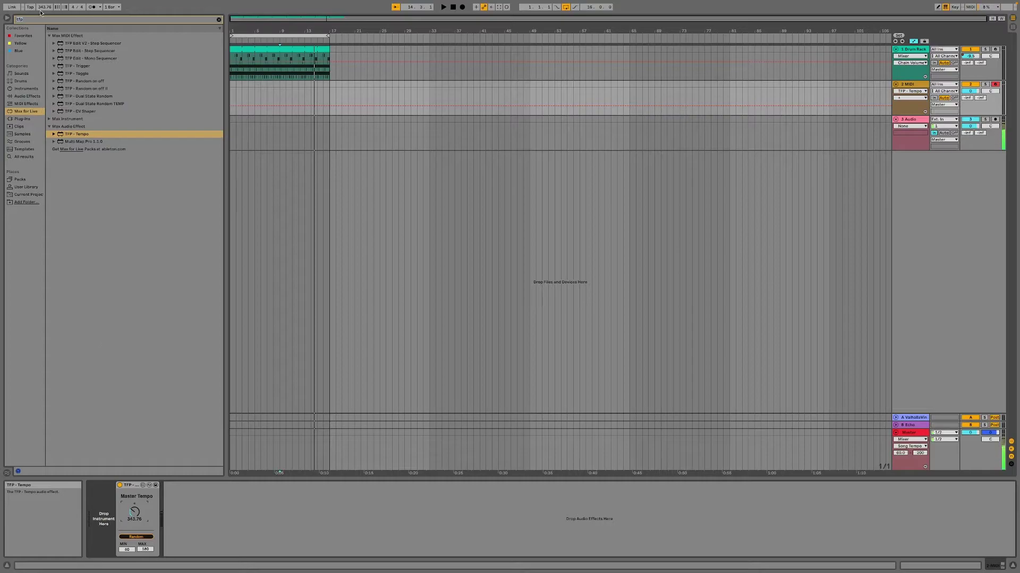
mouse_move(132, 511)
mouse_down()
mouse_move(131, 544)
mouse_move(134, 491)
mouse_up()
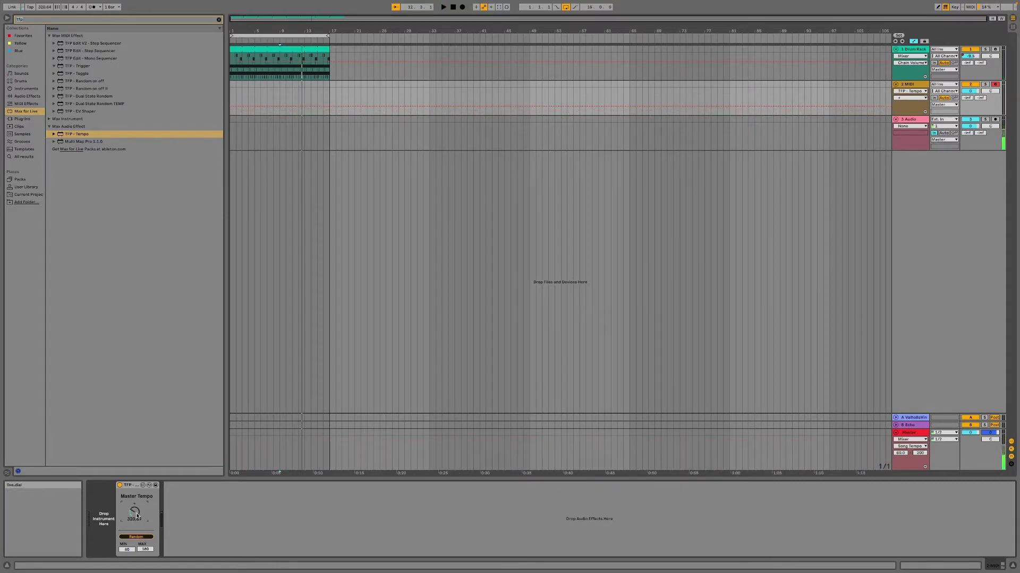
drag(137, 515, 143, 516)
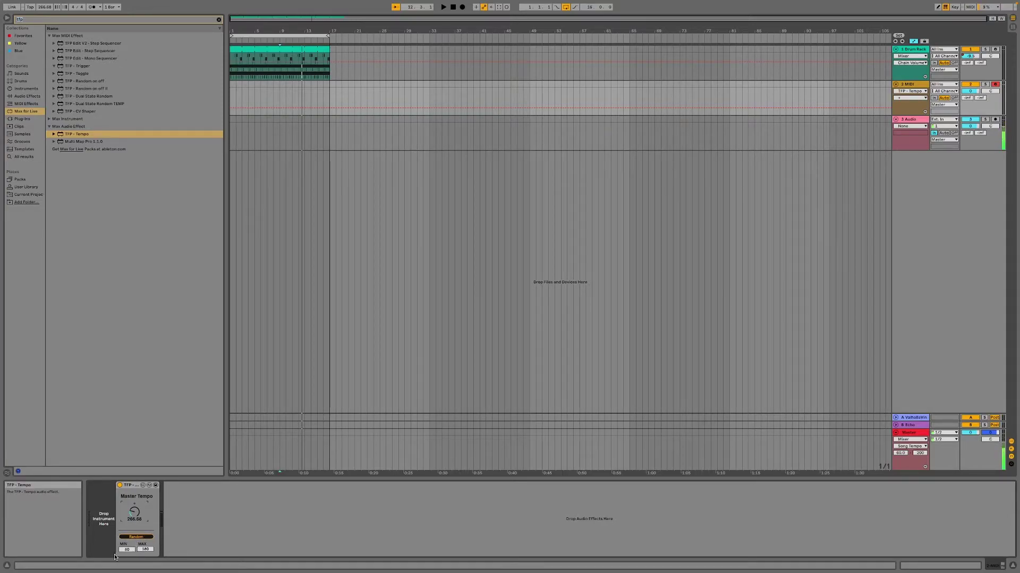
Step: Randomize the tempo repeatedly while raising TFP - Tempo's random range MAX above 180
click(138, 537)
click(138, 537)
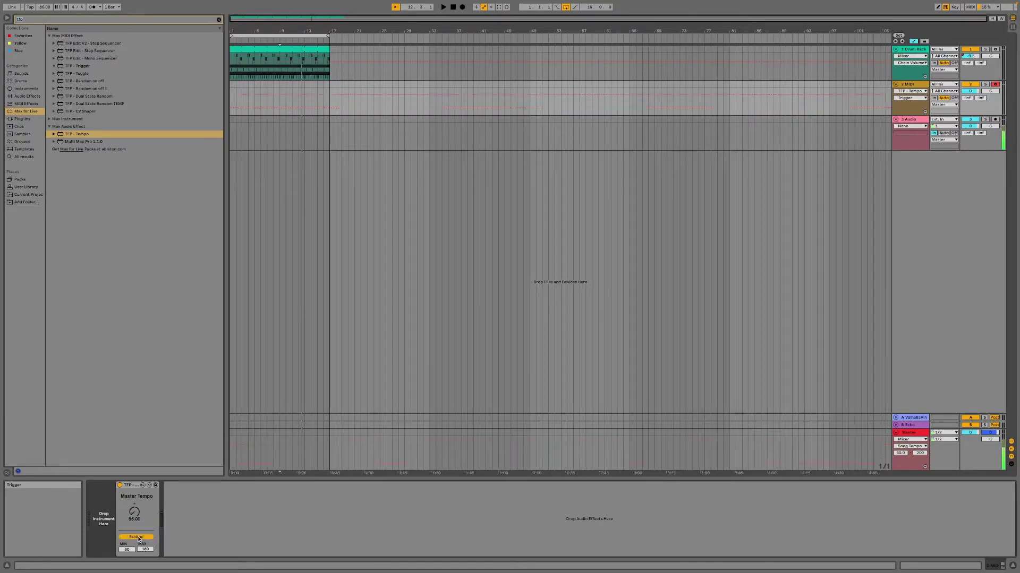
click(138, 538)
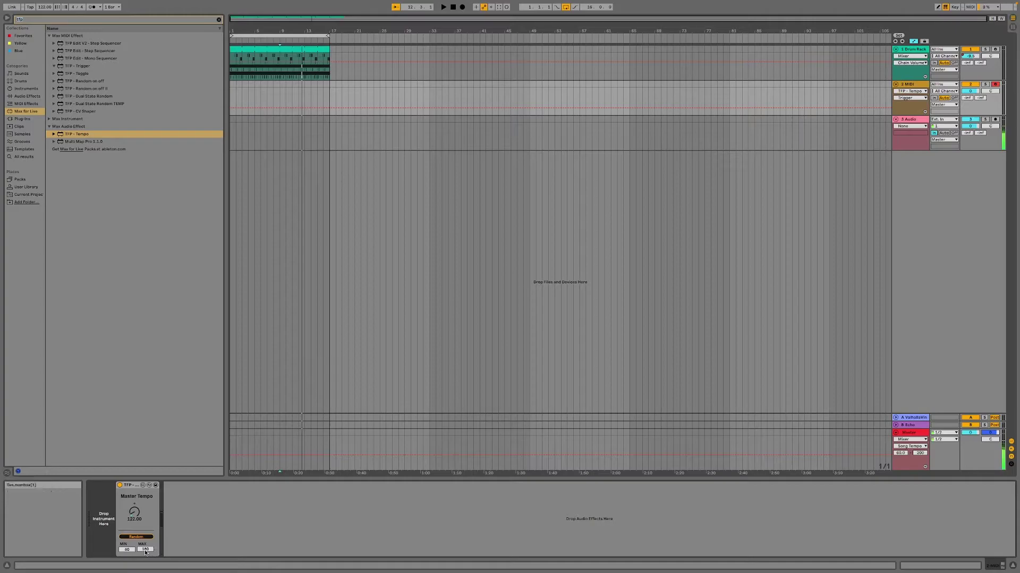
drag(143, 551, 135, 530)
click(134, 537)
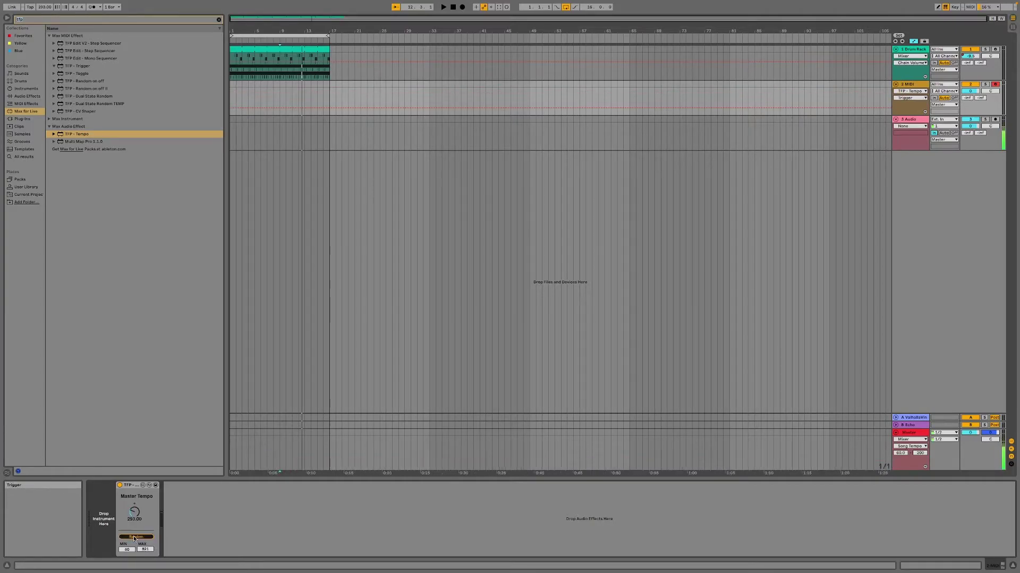
click(134, 537)
drag(145, 550, 145, 550)
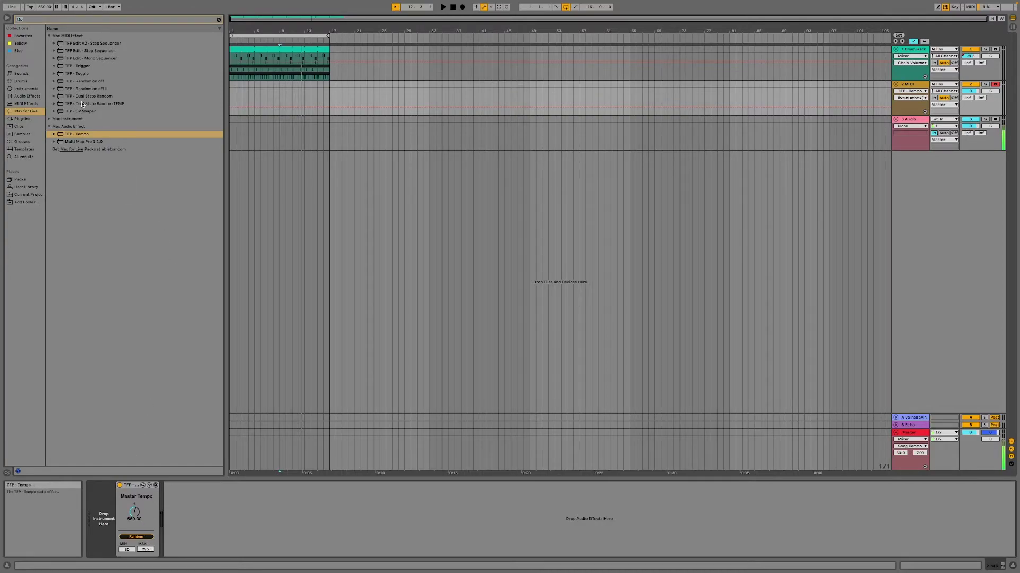
Step: Add TFP - Trigger, map it to TFP - Tempo's Trigger, and raise the random maximum to about 480
double_click(67, 68)
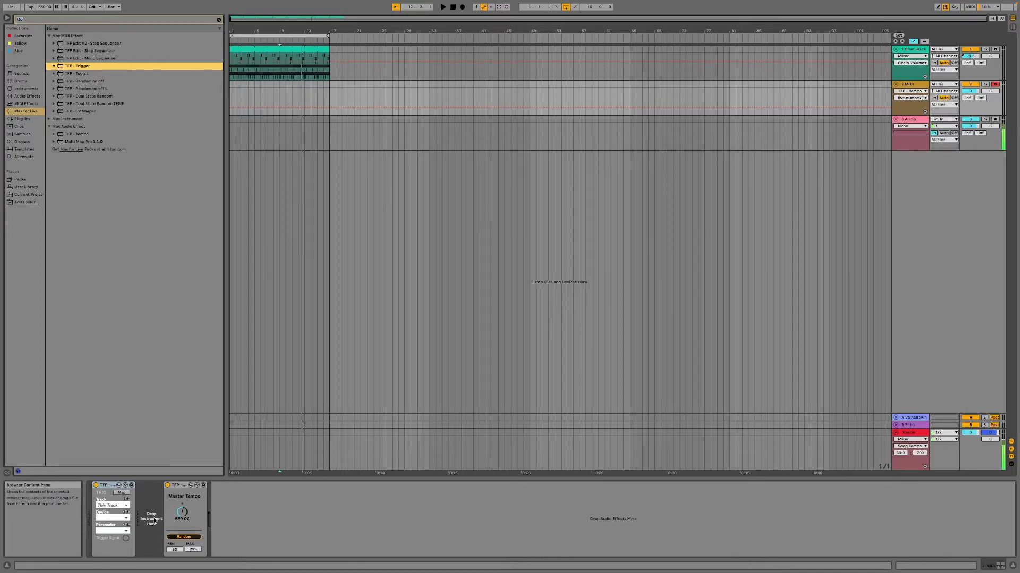
click(118, 495)
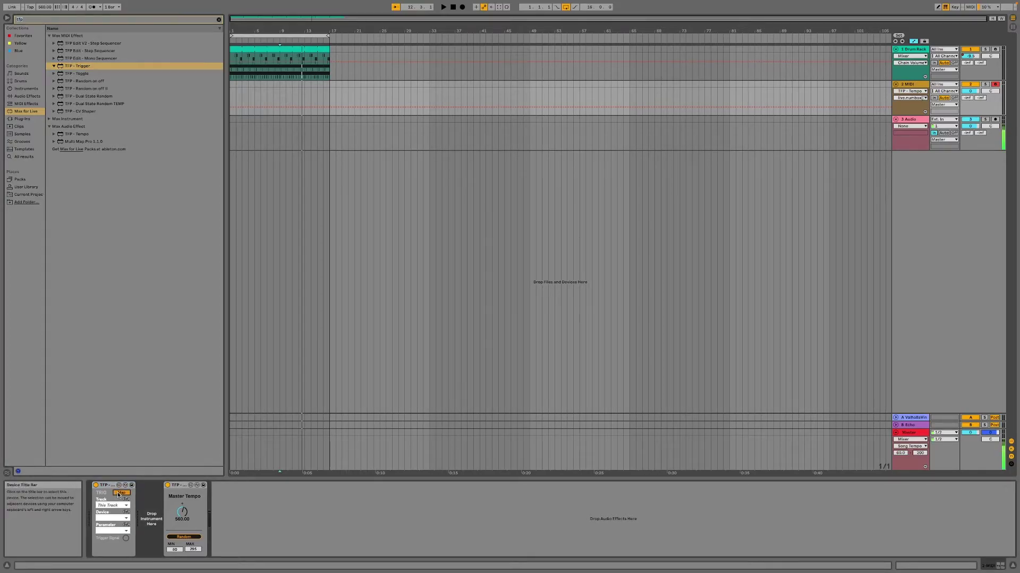
click(185, 537)
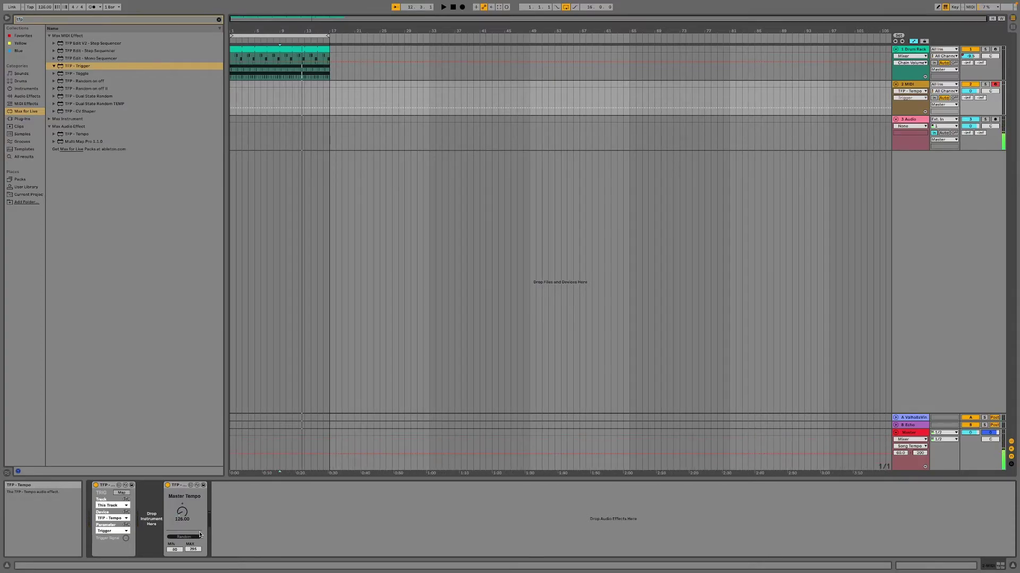
drag(195, 550, 196, 552)
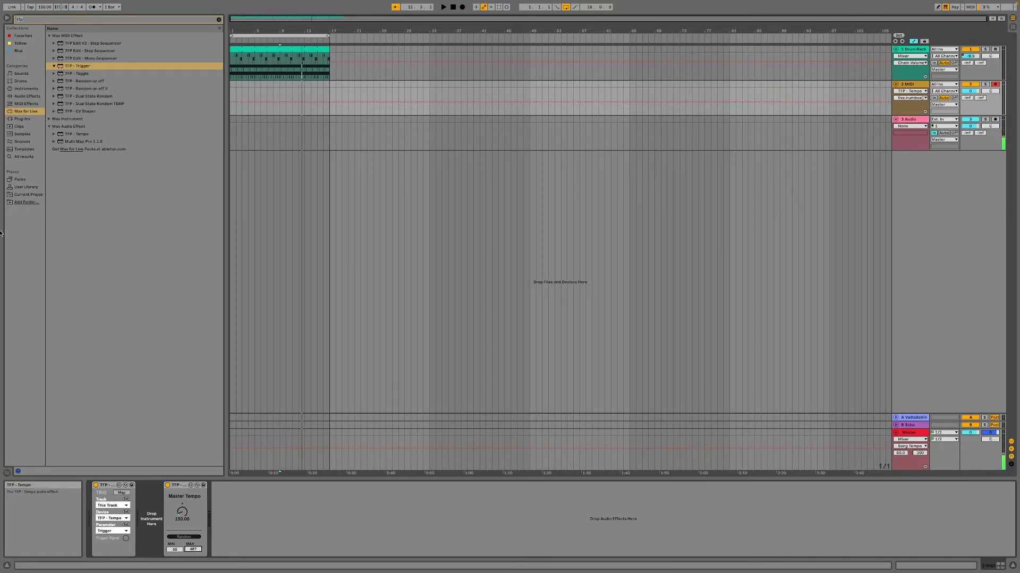
Step: Search the browser for 'seq', add Step Sequencer, and move it to the chain's start
click(42, 21)
key(ctrl+a)
key(BackSpace)
text(seq)
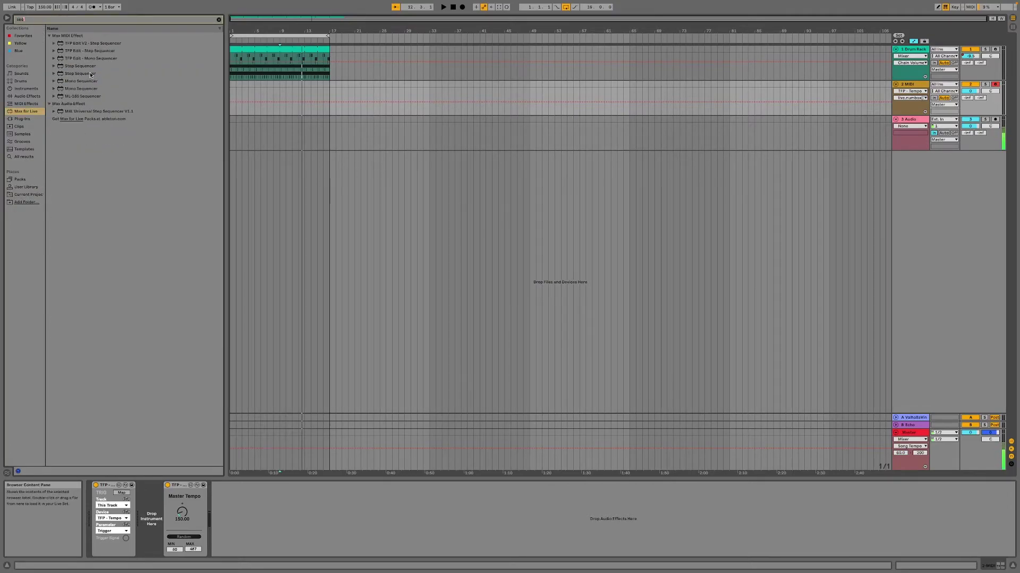
double_click(80, 73)
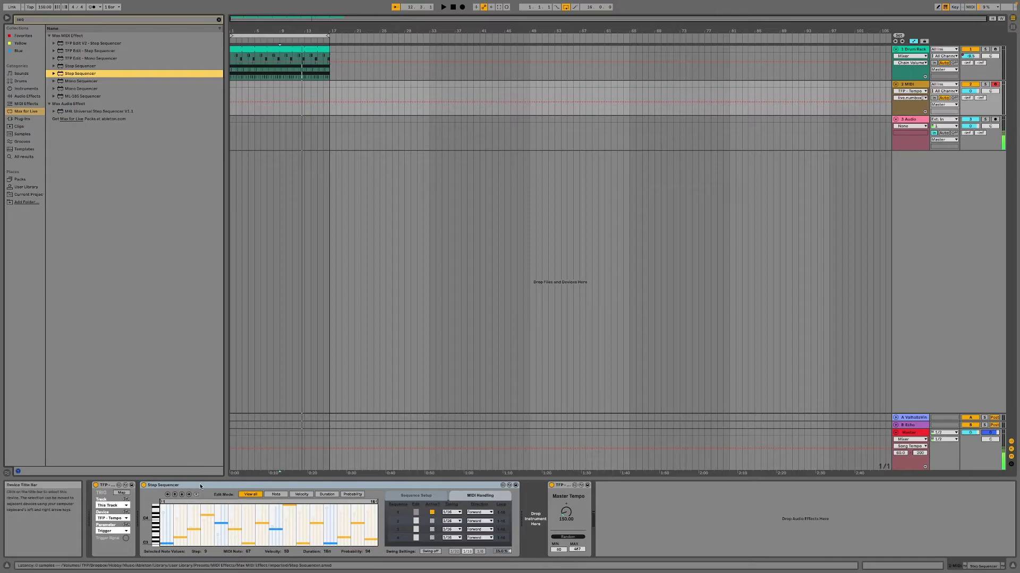
drag(159, 485, 89, 496)
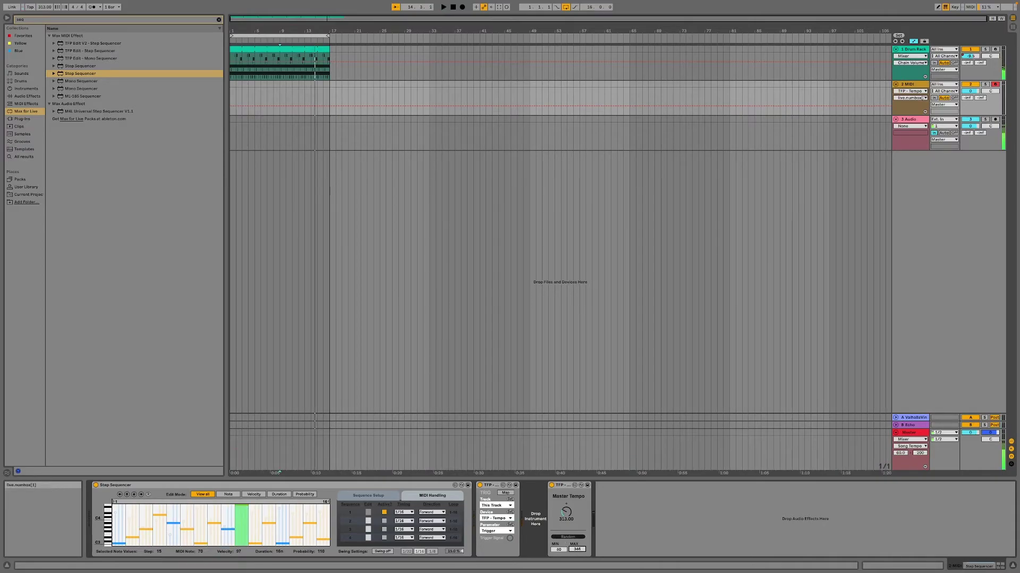
Step: Set TFP Tempo's random range maximum to 180 and delete the Step Sequencer device
click(578, 550)
text(180)
key(Return)
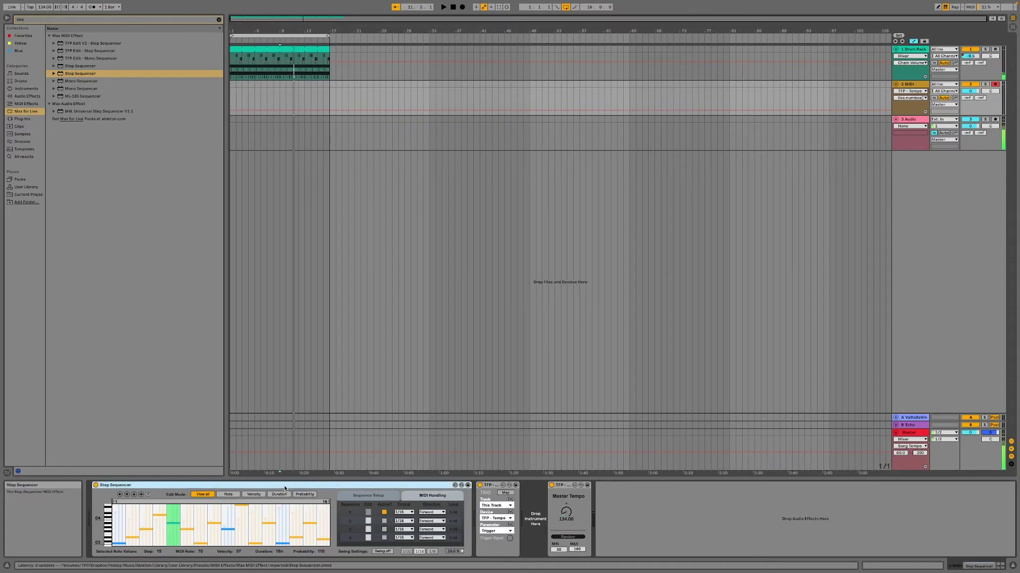
key(Delete)
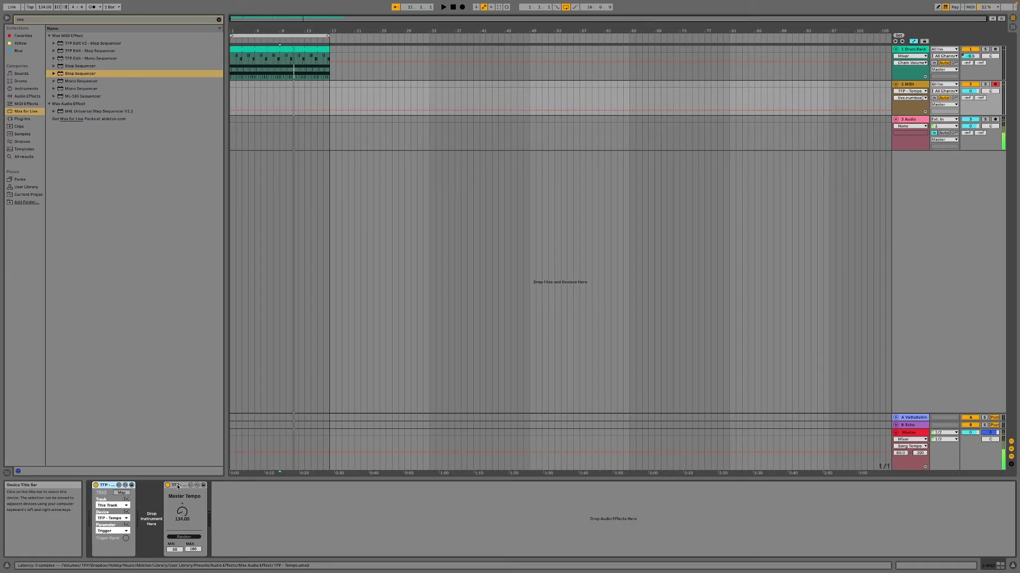
click(178, 487)
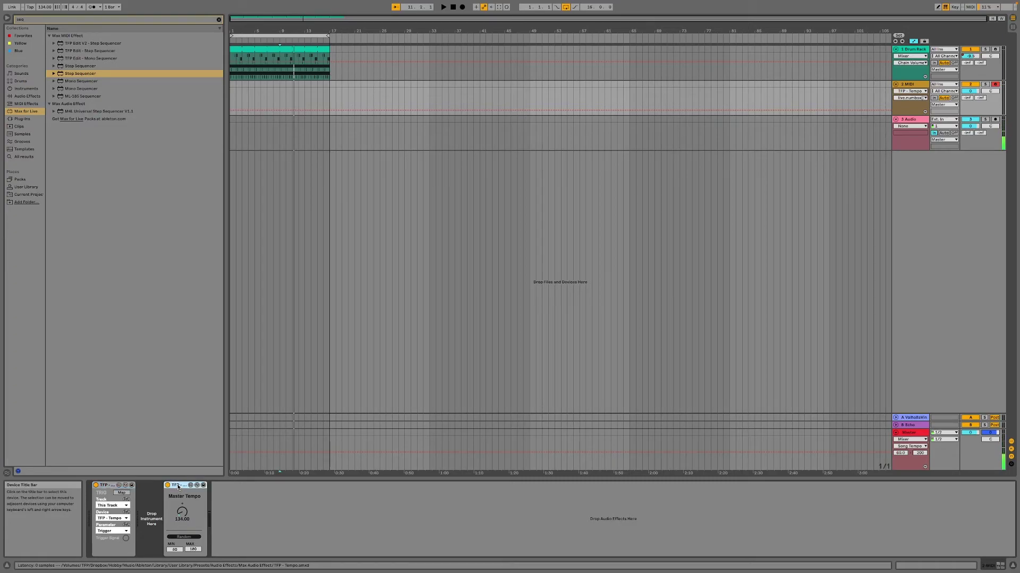